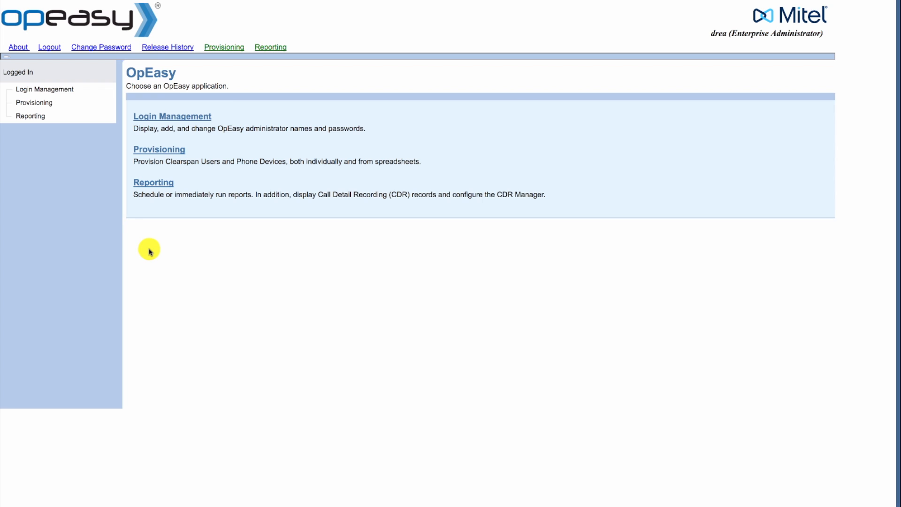
- Go to the Provisioning section from the OpEasy main menu
{"action": "left_click", "coordinate": [167, 153]}
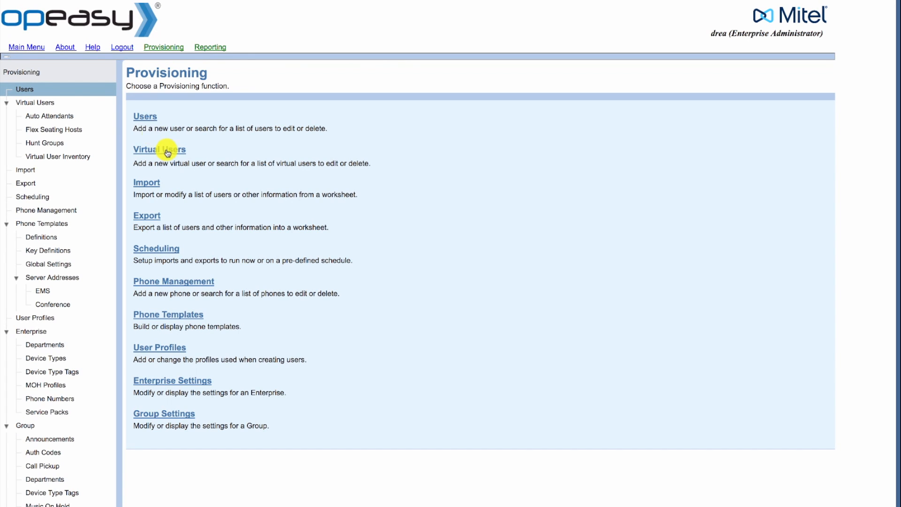
- Search the Hershey group for users whose last name contains the target user's surname
{"action": "left_click", "coordinate": [146, 122]}
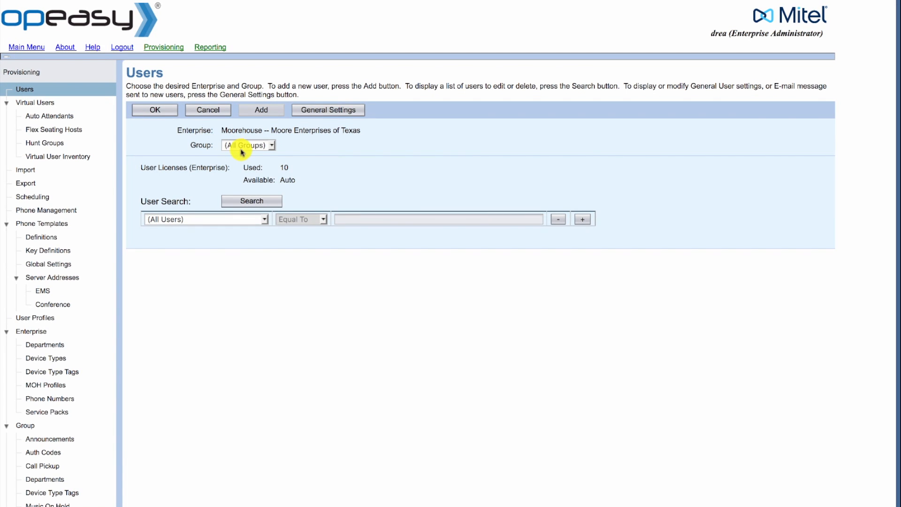
{"action": "left_click", "coordinate": [242, 151]}
{"action": "left_click", "coordinate": [245, 163]}
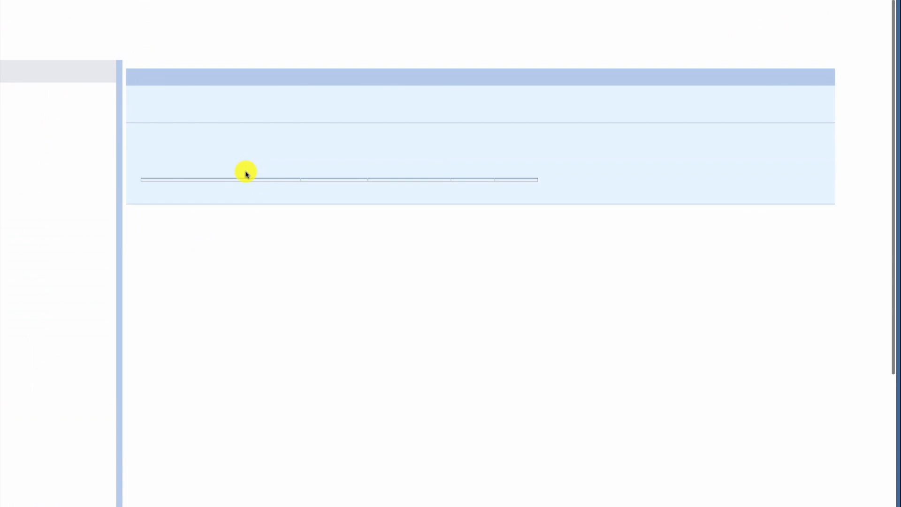
{"action": "left_click", "coordinate": [188, 220]}
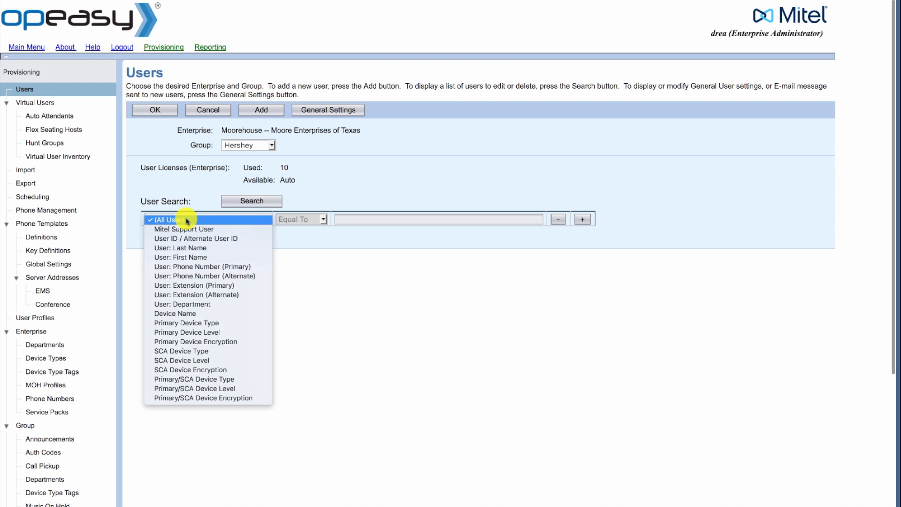
{"action": "left_click", "coordinate": [185, 248]}
{"action": "left_click", "coordinate": [353, 217]}
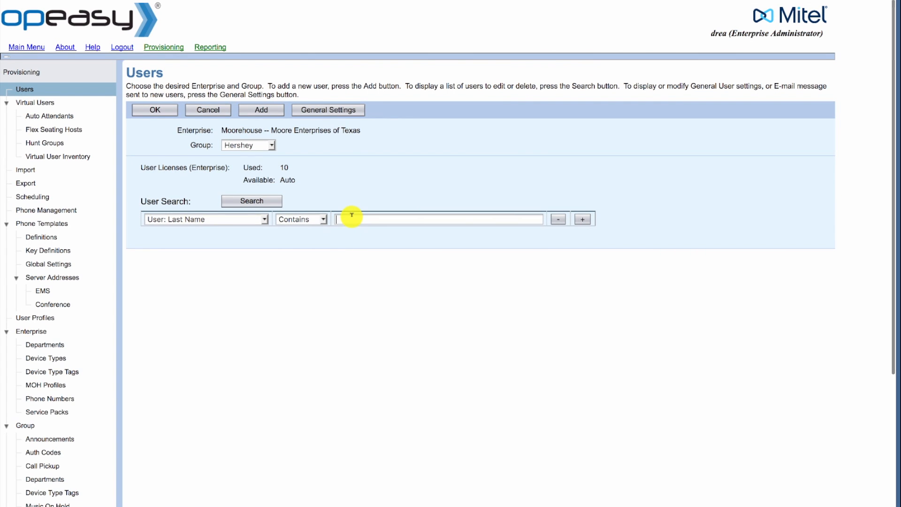
{"action": "type", "text": "Wilson"}
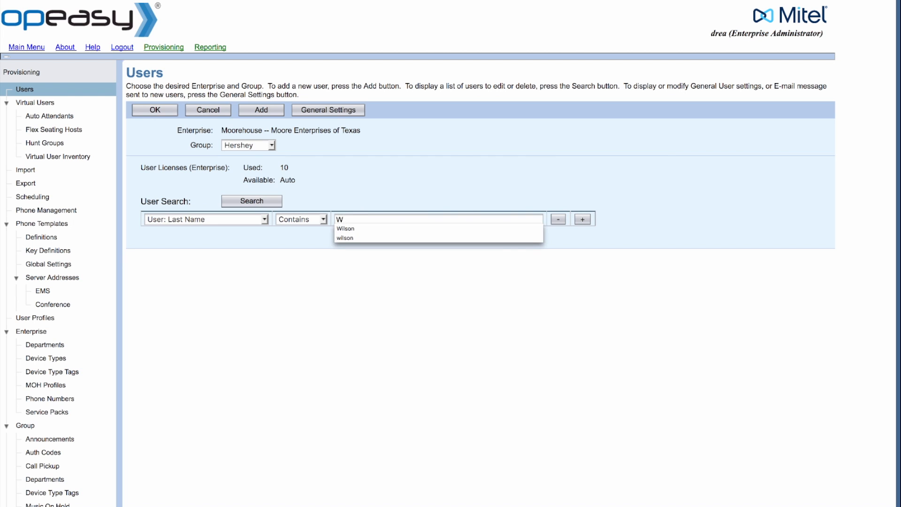
{"action": "left_click", "coordinate": [268, 200]}
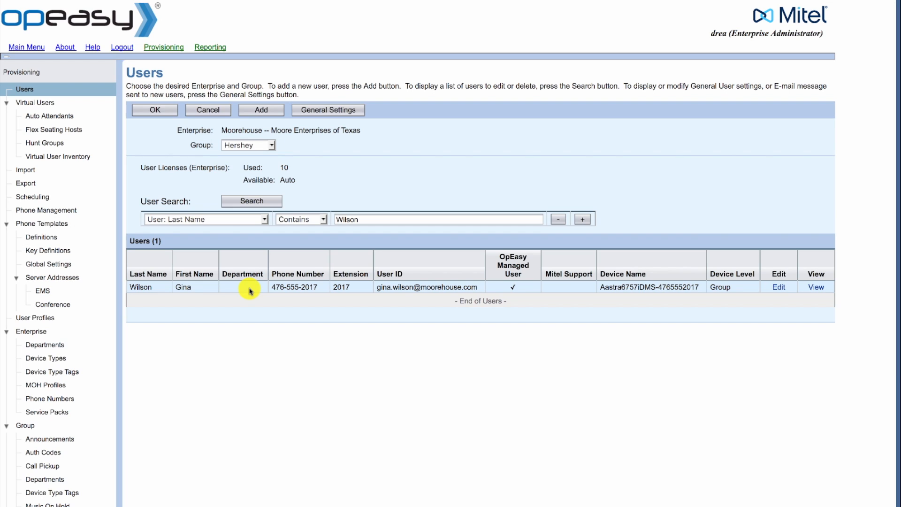
- Edit the found user and bring up the primary Aastra 6757i phone device's settings
{"action": "left_click", "coordinate": [771, 288]}
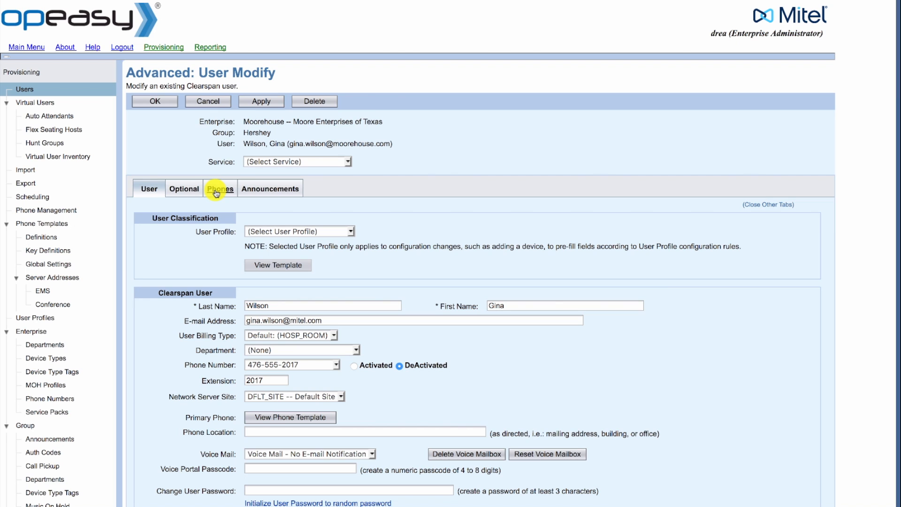
{"action": "left_click", "coordinate": [216, 193]}
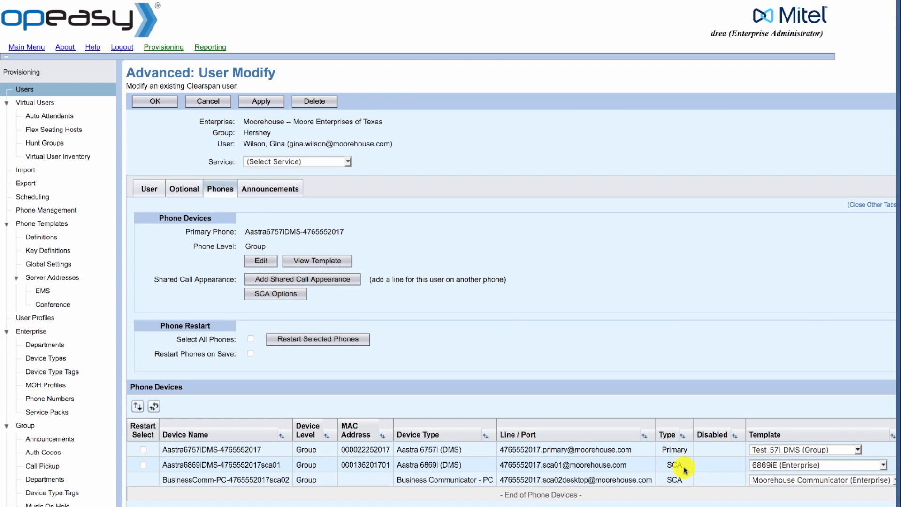
{"action": "left_click", "coordinate": [549, 448]}
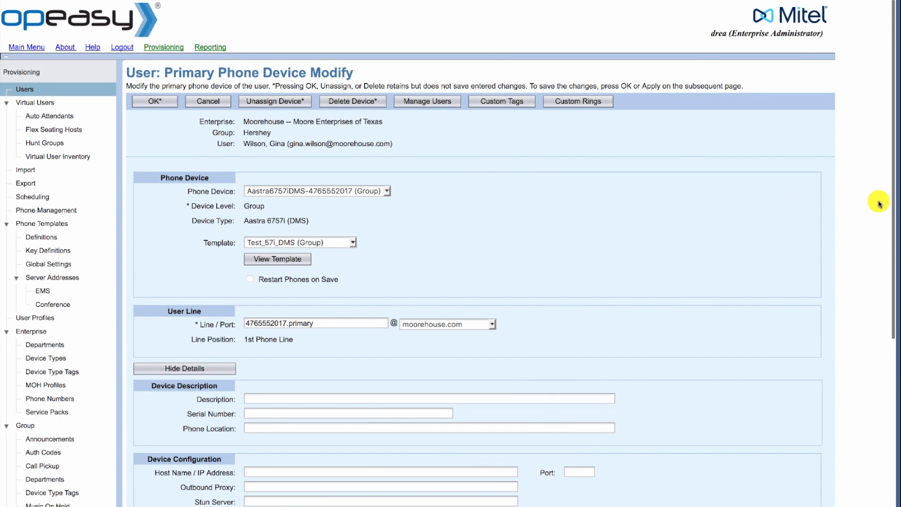
{"action": "left_click_drag", "start_coordinate": [890, 202], "coordinate": [864, 283]}
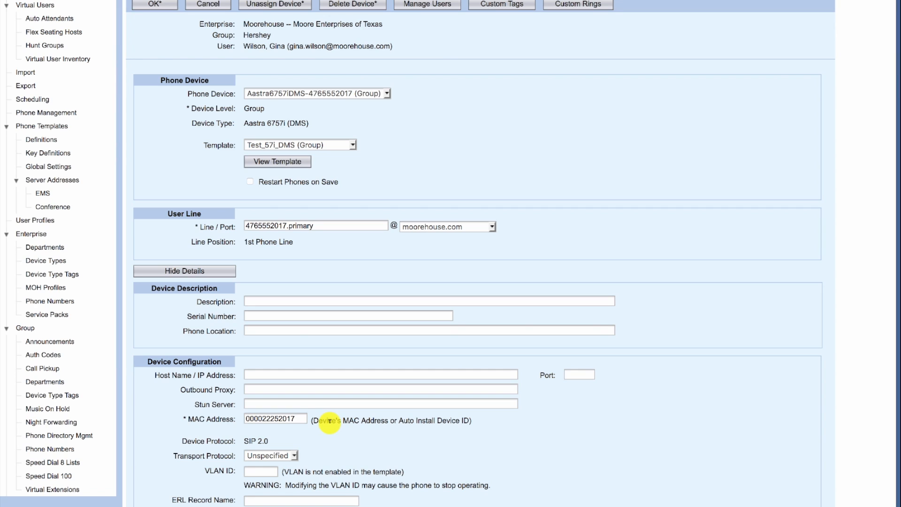
{"action": "key", "text": "BackSpace"}
{"action": "key", "text": "BackSpace"}
{"action": "key", "text": "BackSpace"}
{"action": "key", "text": "BackSpace"}
{"action": "key", "text": "BackSpace"}
{"action": "key", "text": "BackSpace"}
{"action": "key", "text": "BackSpace"}
{"action": "key", "text": "BackSpace"}
{"action": "key", "text": "BackSpace"}
{"action": "key", "text": "BackSpace"}
{"action": "key", "text": "BackSpace"}
{"action": "key", "text": "BackSpace"}
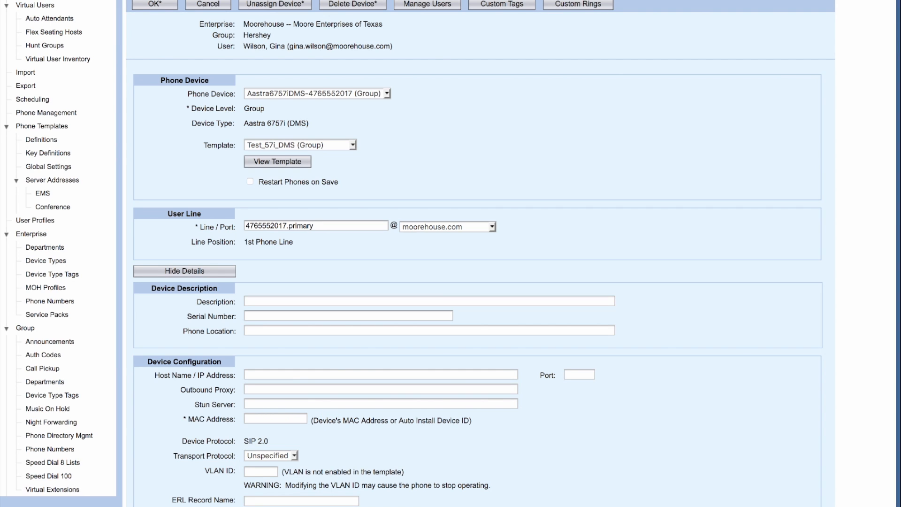
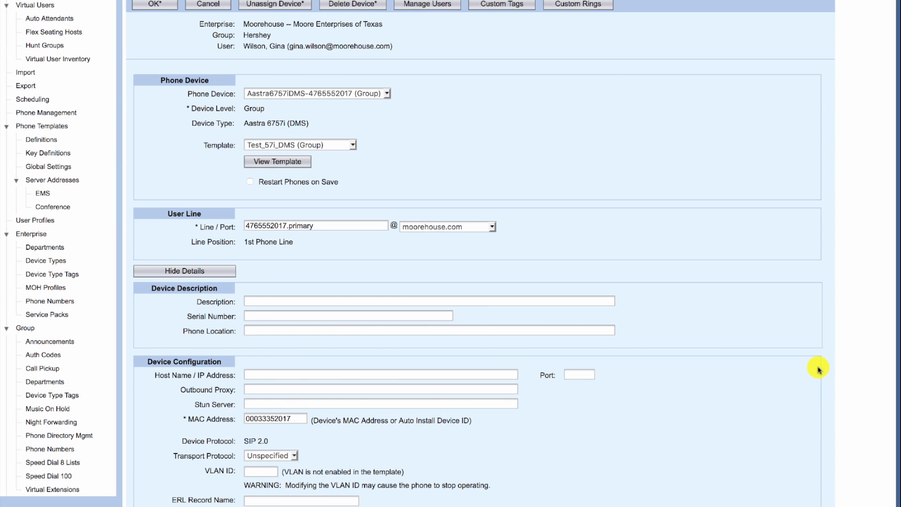
{"action": "scroll", "coordinate": [818, 370], "scroll_direction": "up", "scroll_amount": 3}
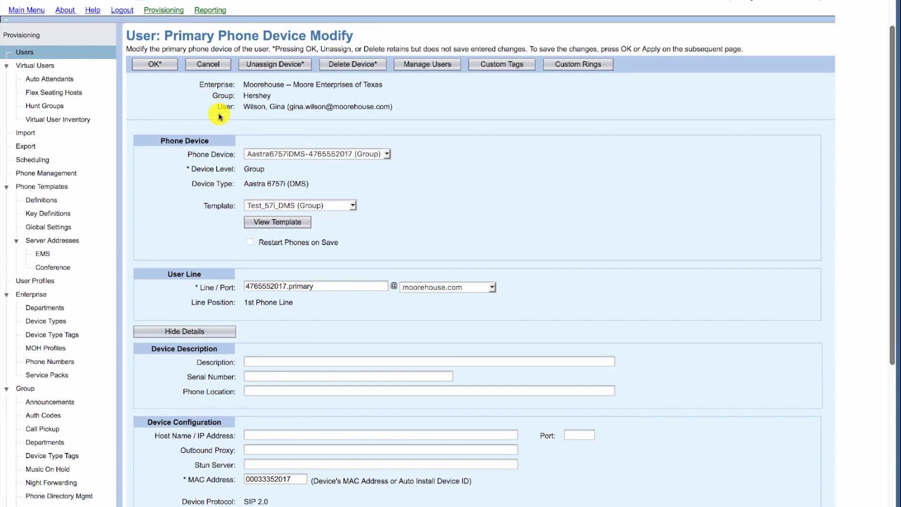
- Accept the MAC change and save the user, returning to the Users list
{"action": "left_click", "coordinate": [161, 69]}
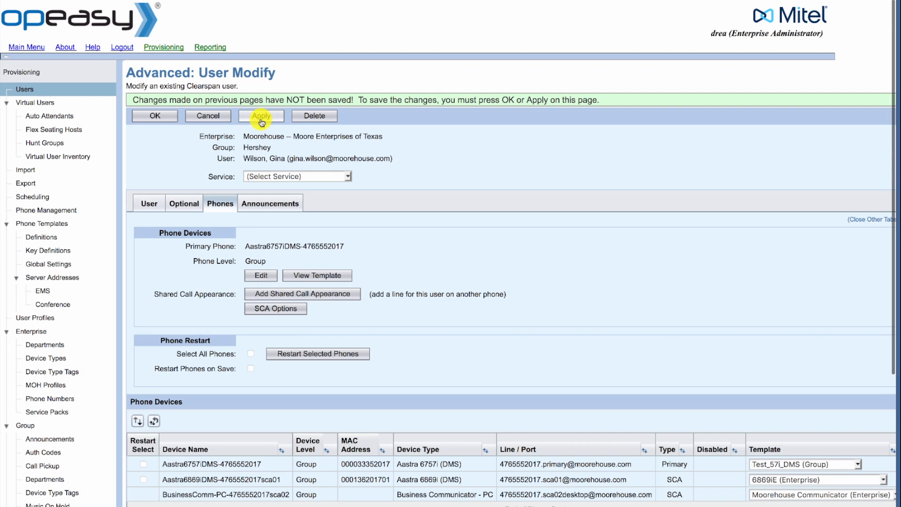
{"action": "left_click", "coordinate": [153, 122]}
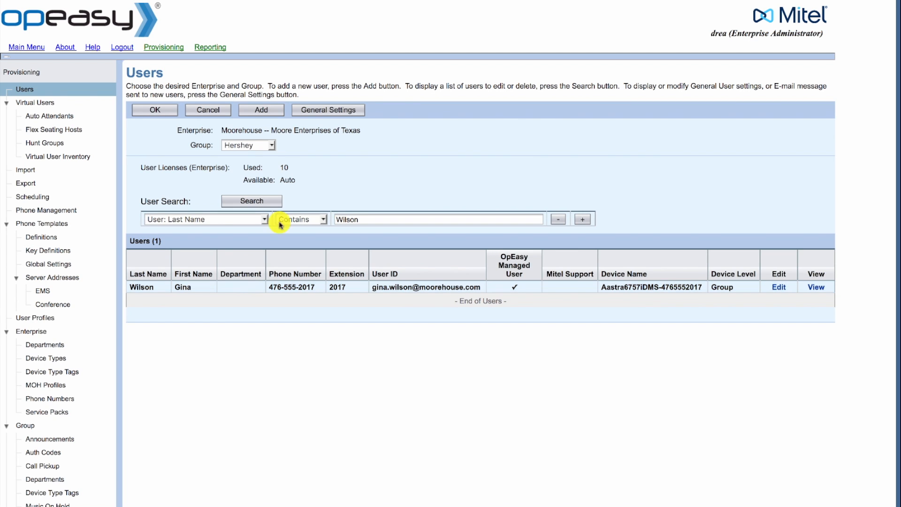
- Search by the second user's surname and start editing that Hershey user
{"action": "left_click_drag", "start_coordinate": [367, 219], "coordinate": [330, 219]}
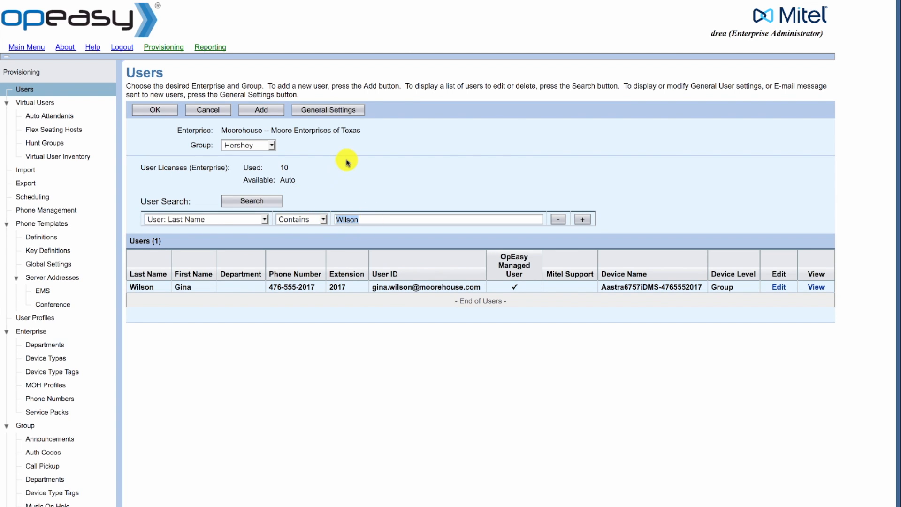
{"action": "type", "text": "B"}
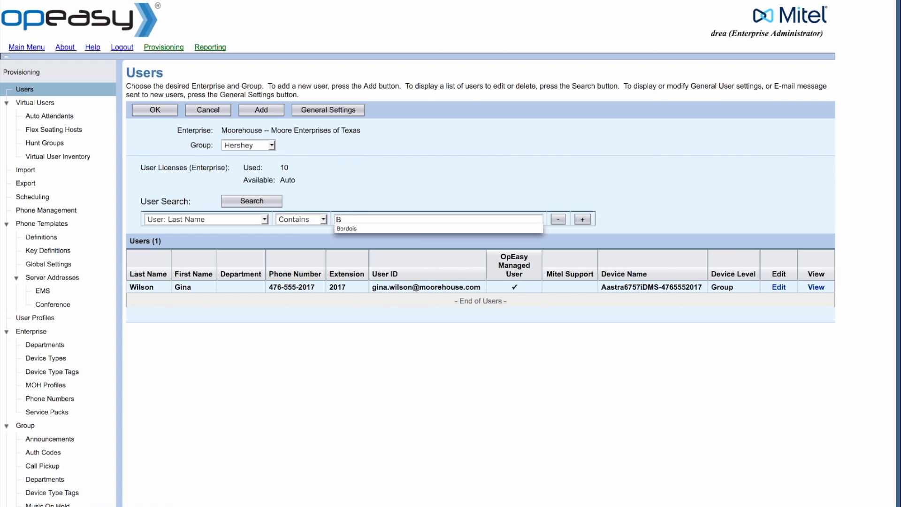
{"action": "type", "text": "ordois"}
{"action": "left_click", "coordinate": [250, 203]}
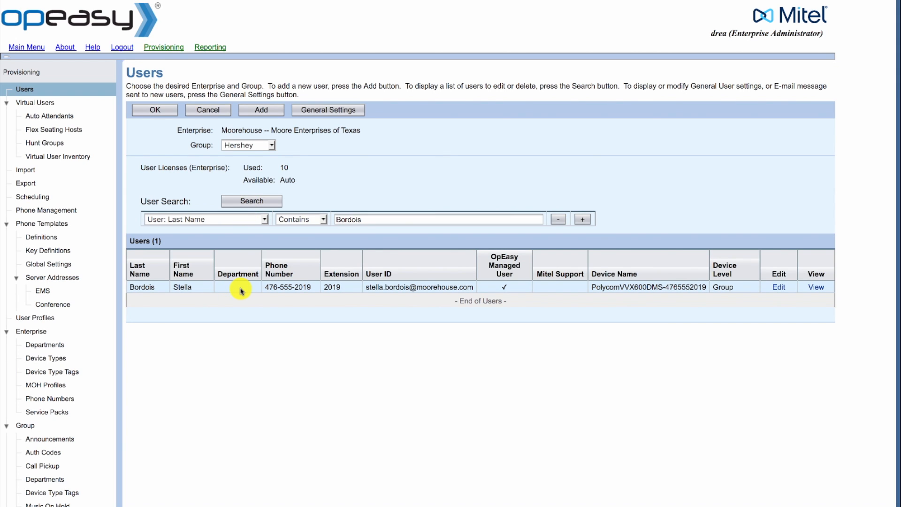
{"action": "left_click", "coordinate": [788, 290]}
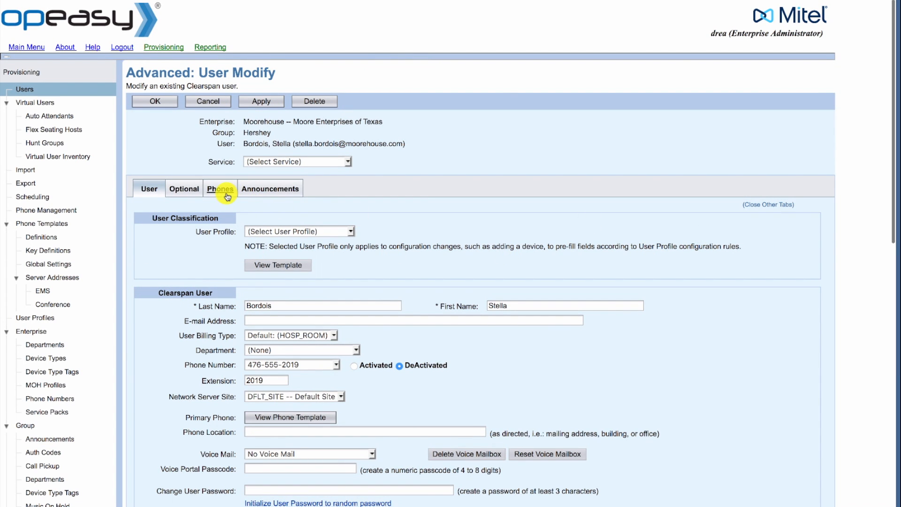
- Show the user's phones and edit the primary Polycom VVX 600 device
{"action": "left_click", "coordinate": [226, 194]}
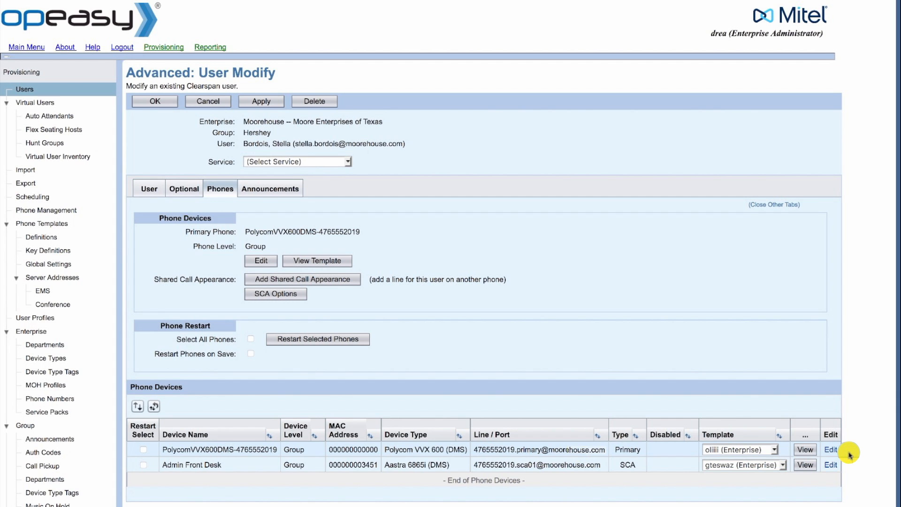
{"action": "left_click", "coordinate": [832, 450]}
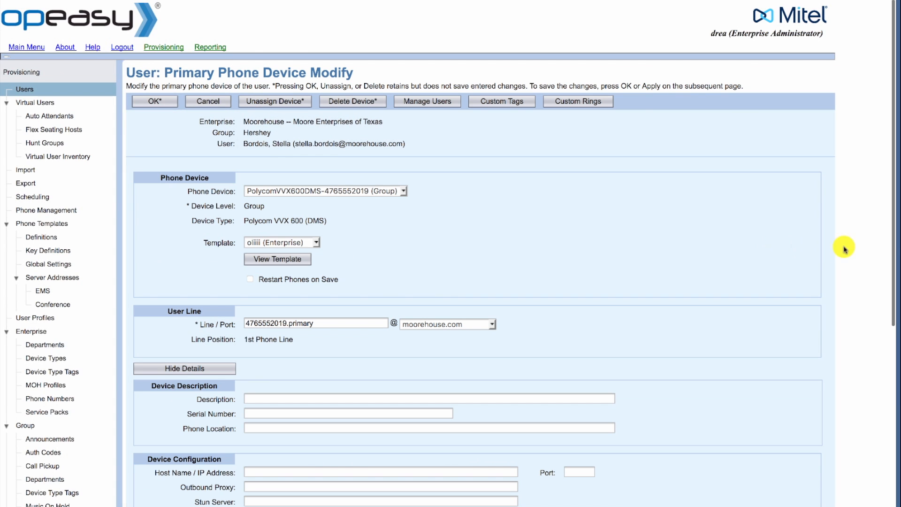
- Replace the Device Access Password in Device Configuration with the new password
{"action": "left_click_drag", "start_coordinate": [890, 246], "coordinate": [891, 368]}
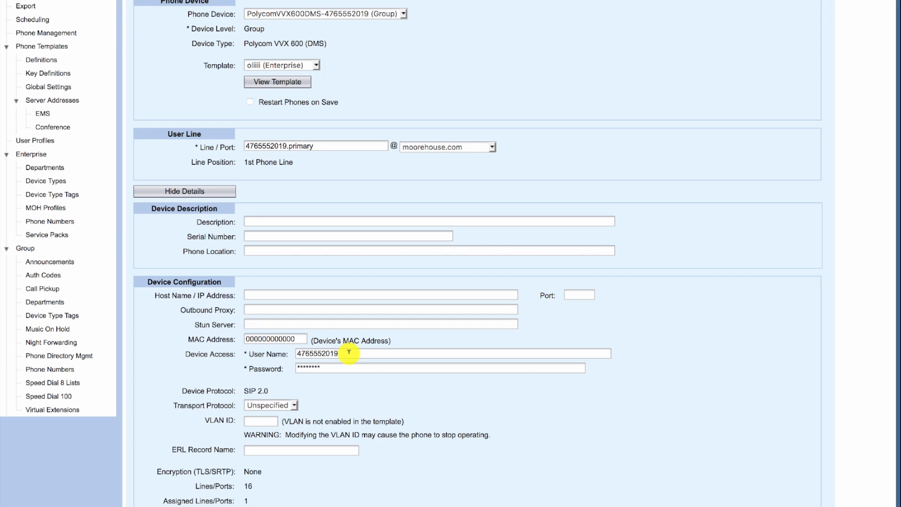
{"action": "double_click", "coordinate": [328, 366]}
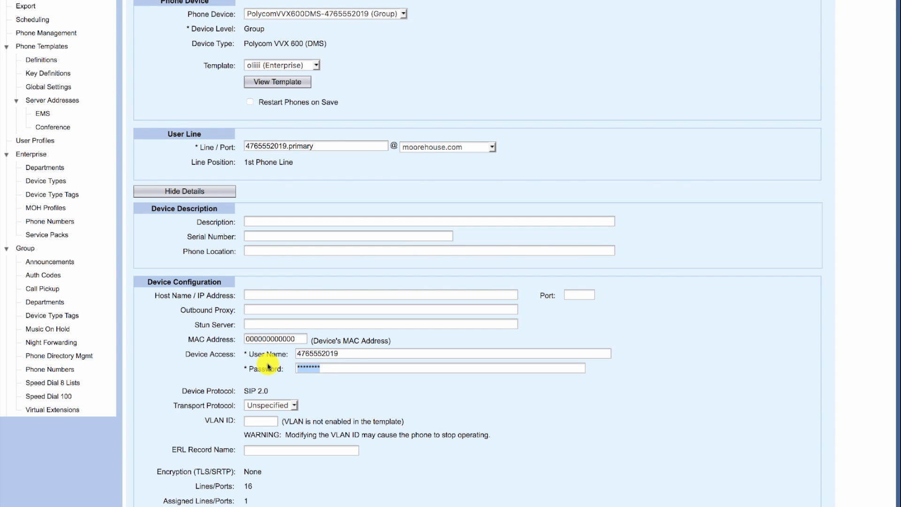
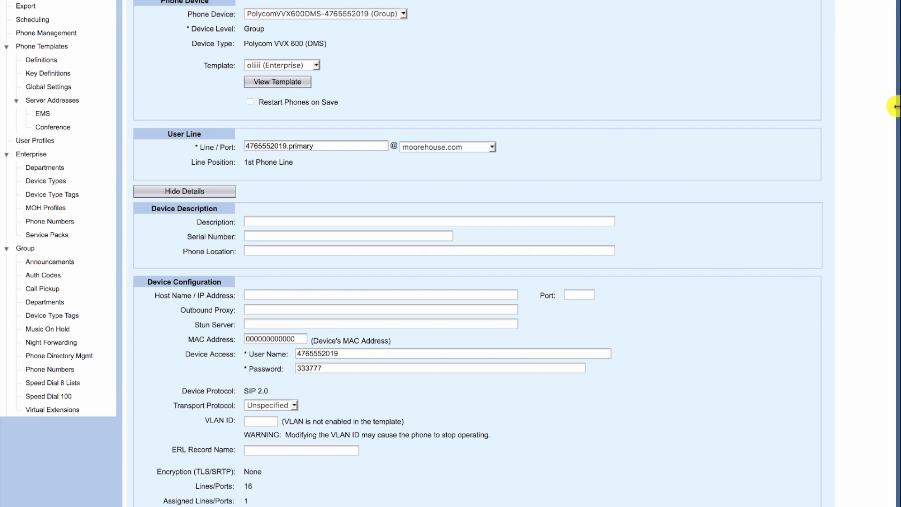
{"action": "scroll", "coordinate": [812, 135], "scroll_direction": "up", "scroll_amount": 1}
{"action": "scroll", "coordinate": [812, 136], "scroll_direction": "up", "scroll_amount": 4}
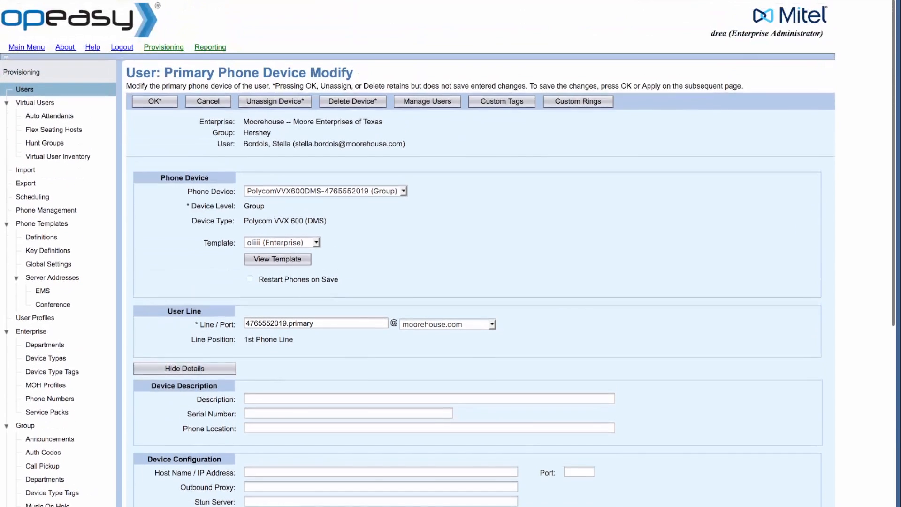
- Accept the device change, apply it to the user, and close the edit page
{"action": "left_click", "coordinate": [155, 101]}
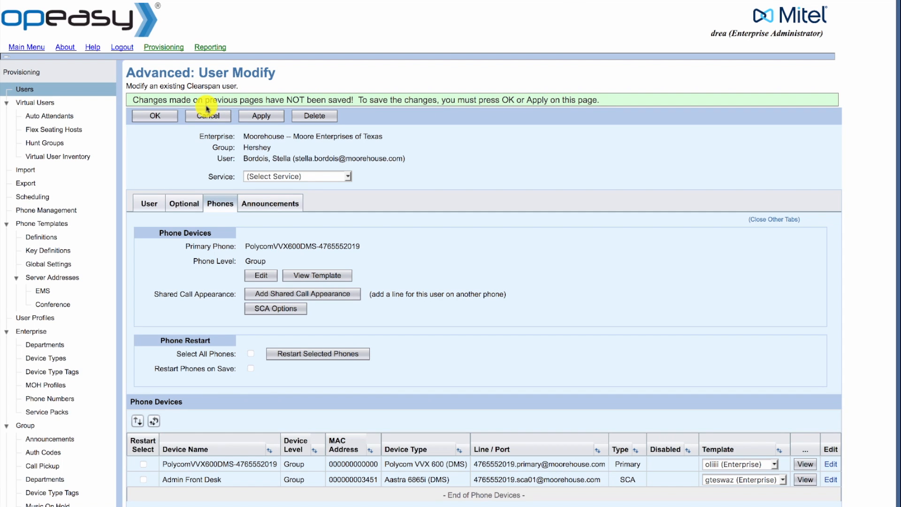
{"action": "left_click", "coordinate": [258, 121]}
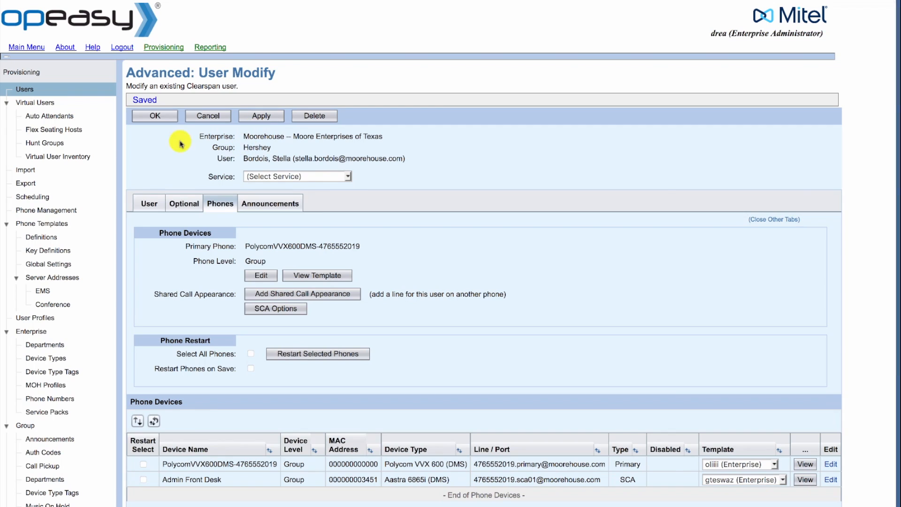
{"action": "left_click", "coordinate": [162, 121]}
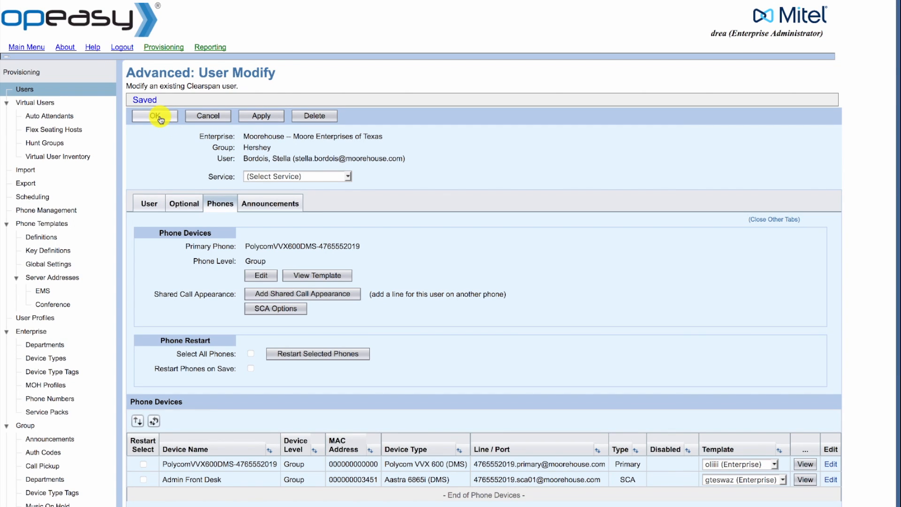